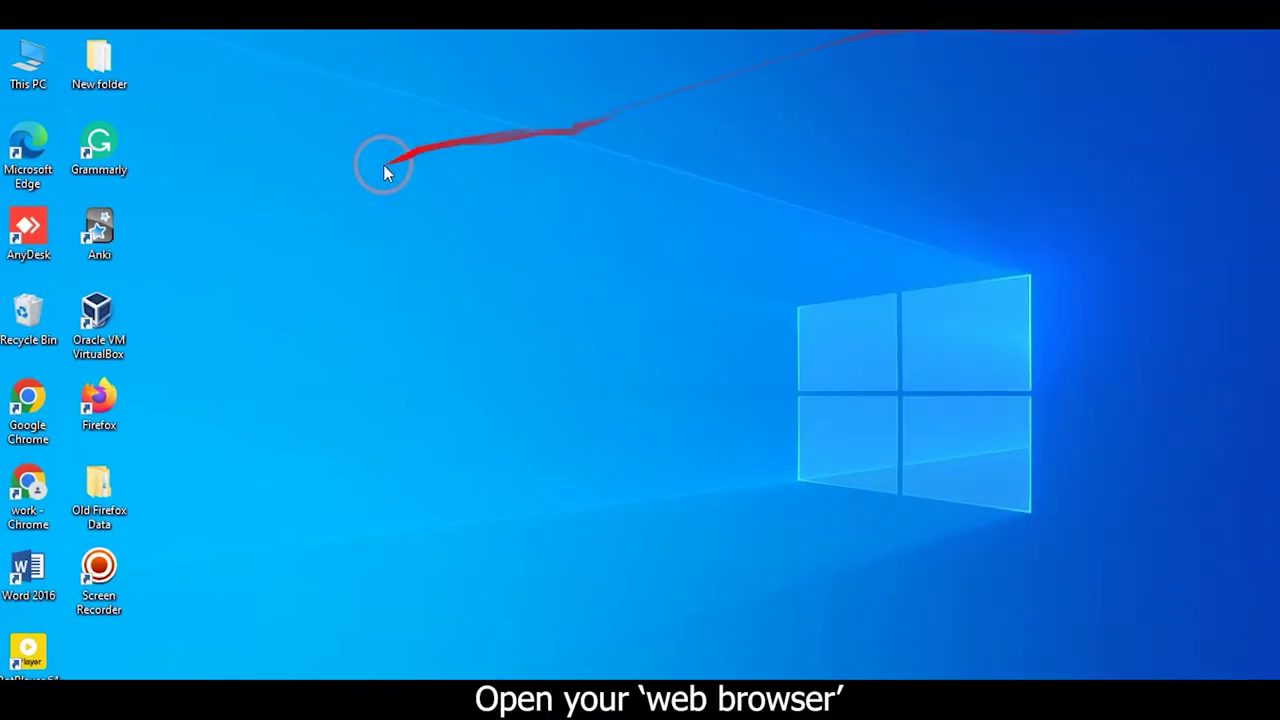
Launch Chrome and load 192.168.1.1 to reach the router's D401 login page
double_click(28, 485)
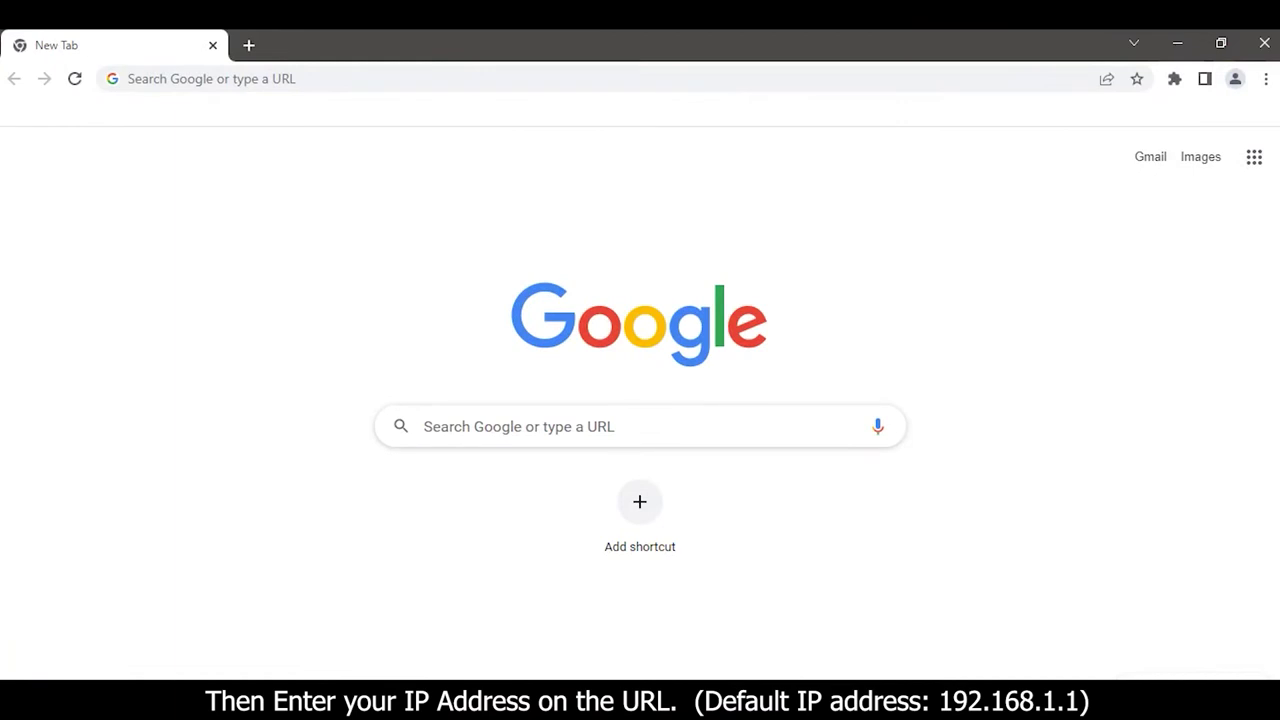
left_click(212, 79)
type("192.168")
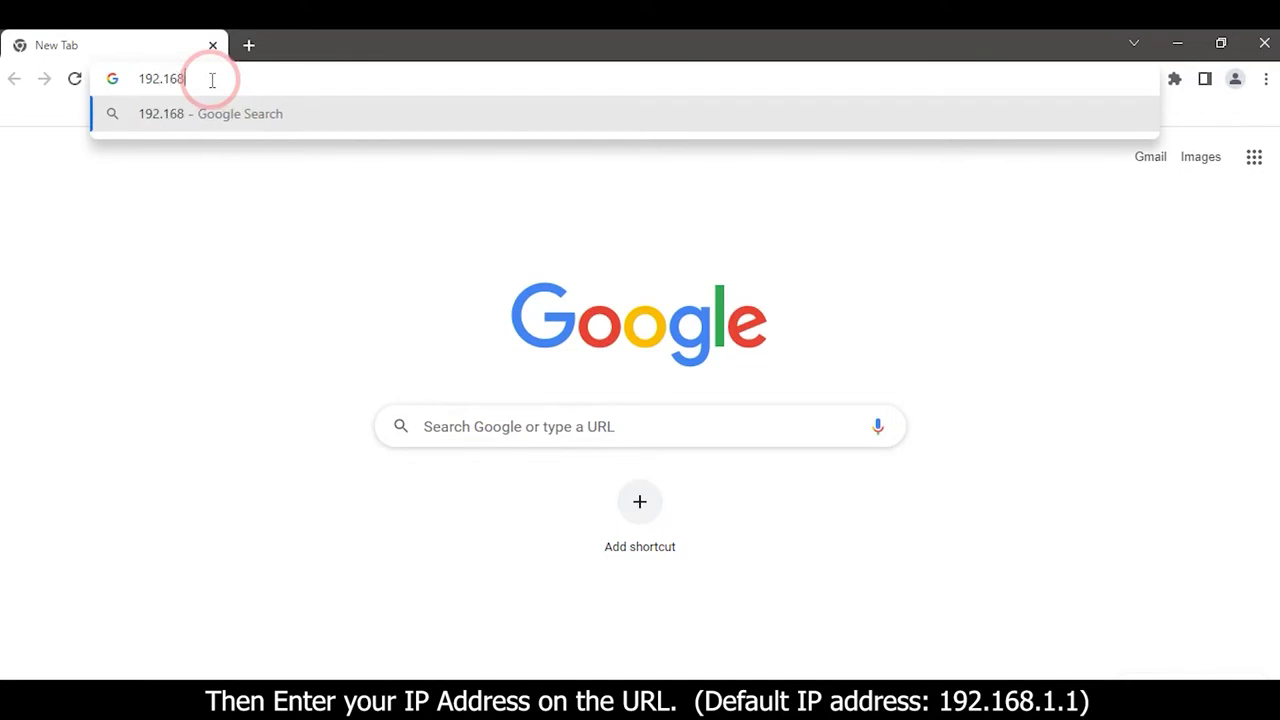
type(".1.1")
key("Return")
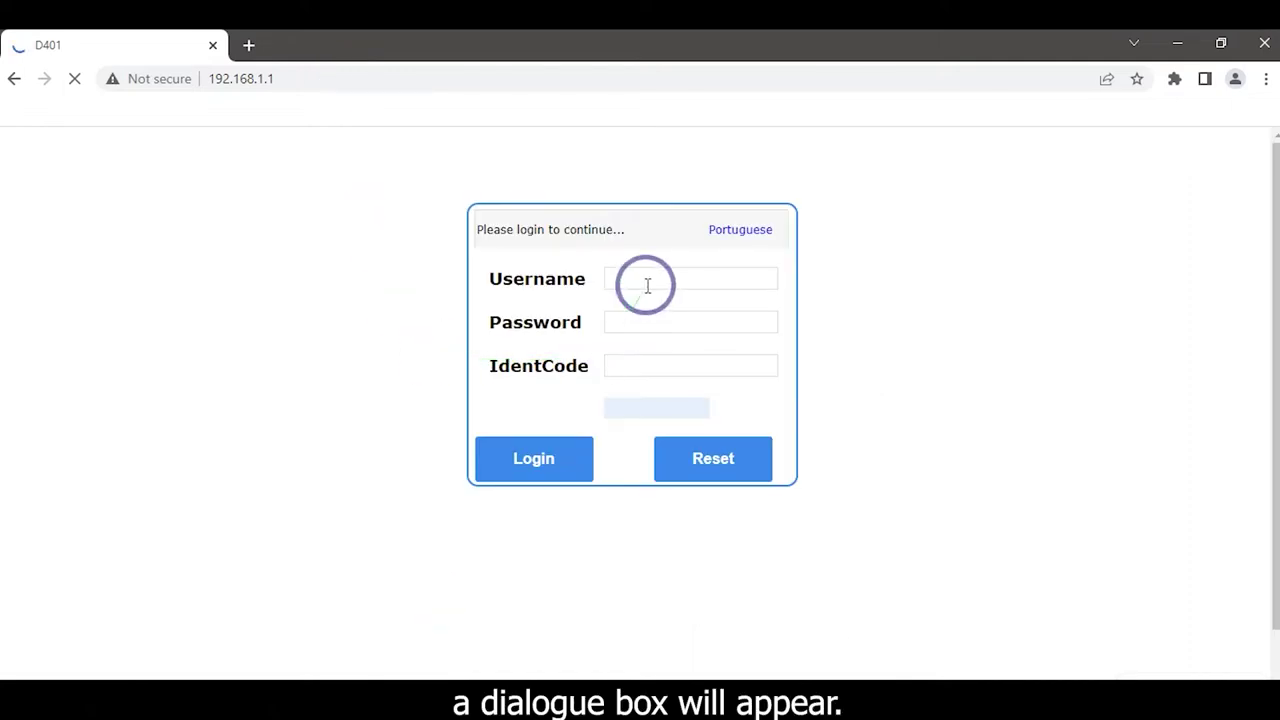
left_click(646, 282)
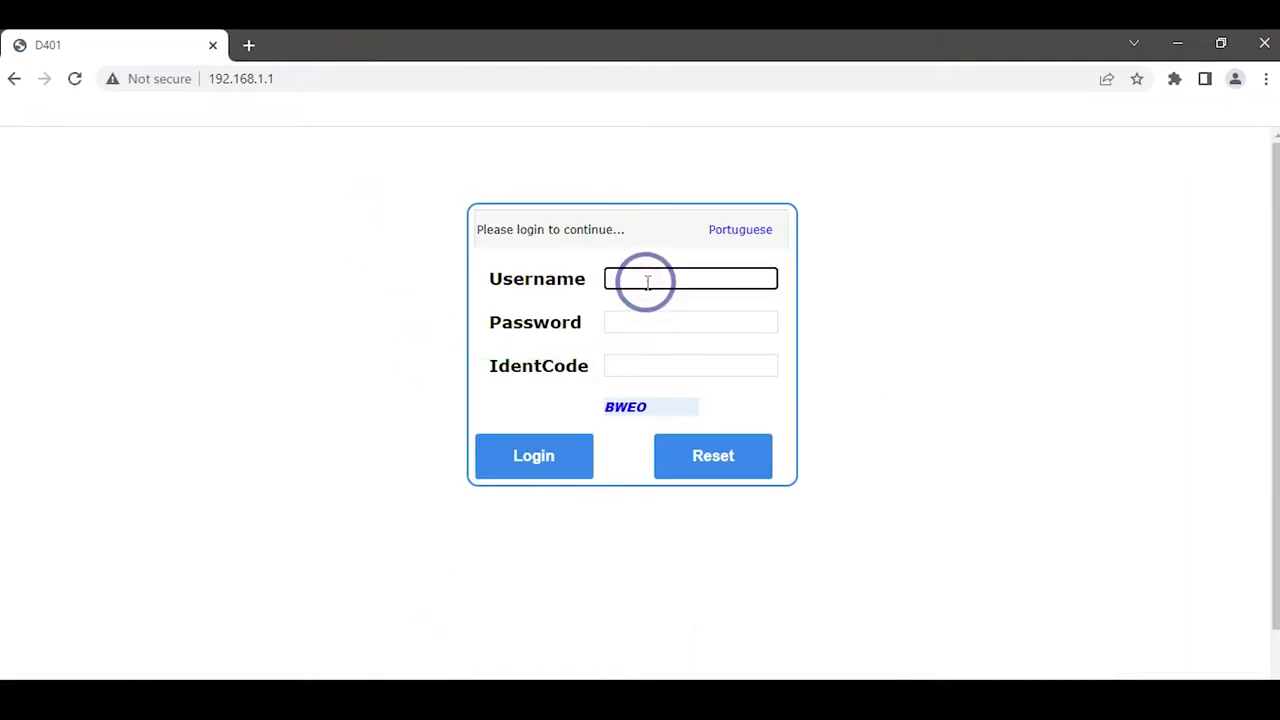
Sign in with the admin username, the password and the displayed identification code
type("admin")
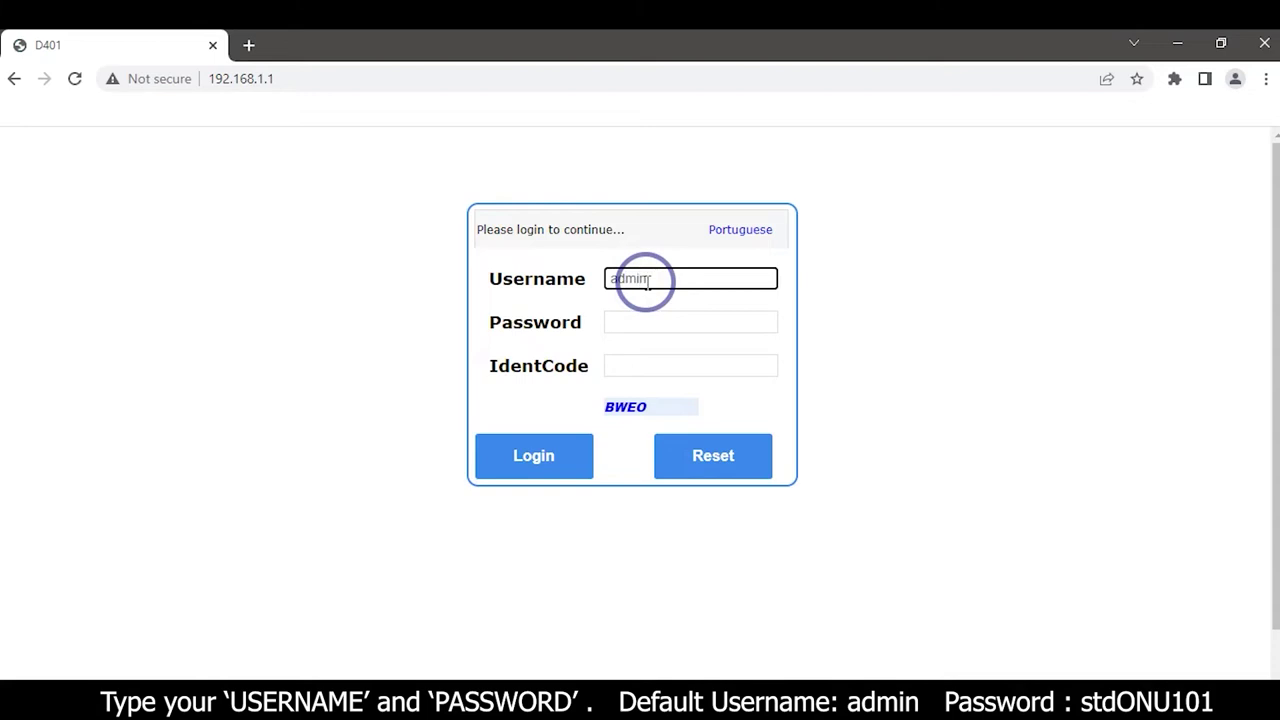
left_click(649, 328)
type("s")
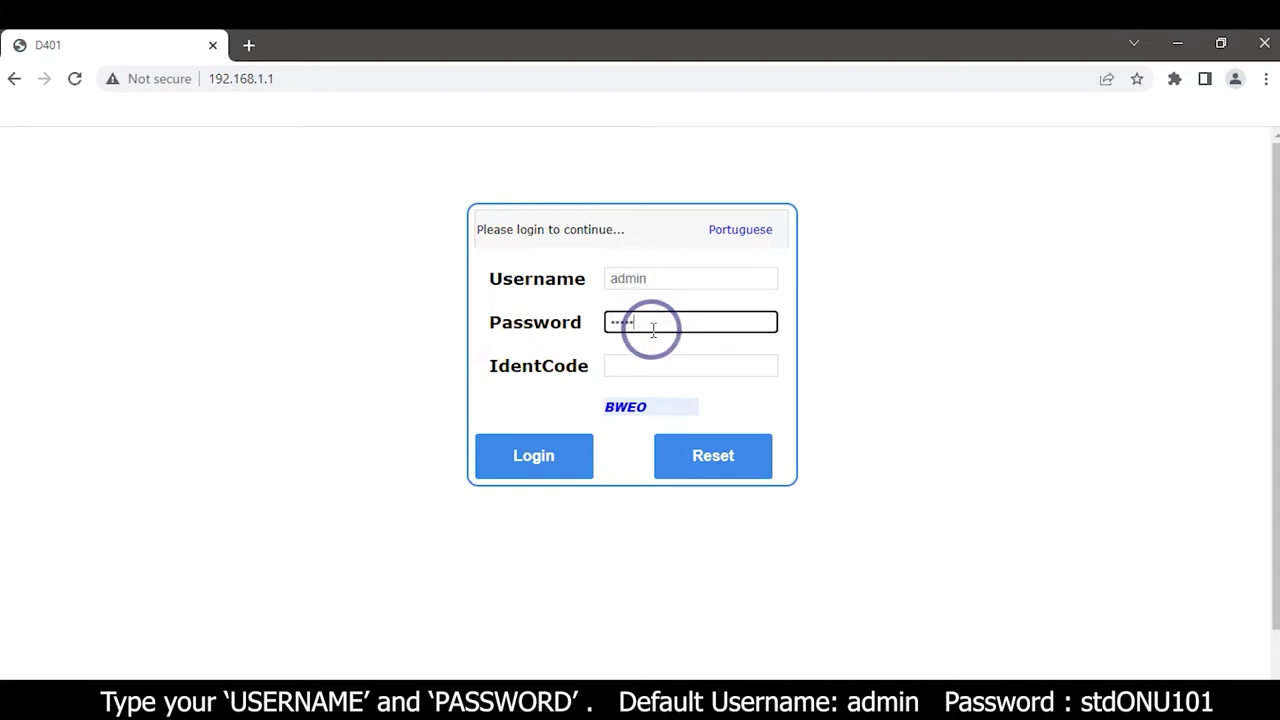
type("tdONU101")
left_click(651, 363)
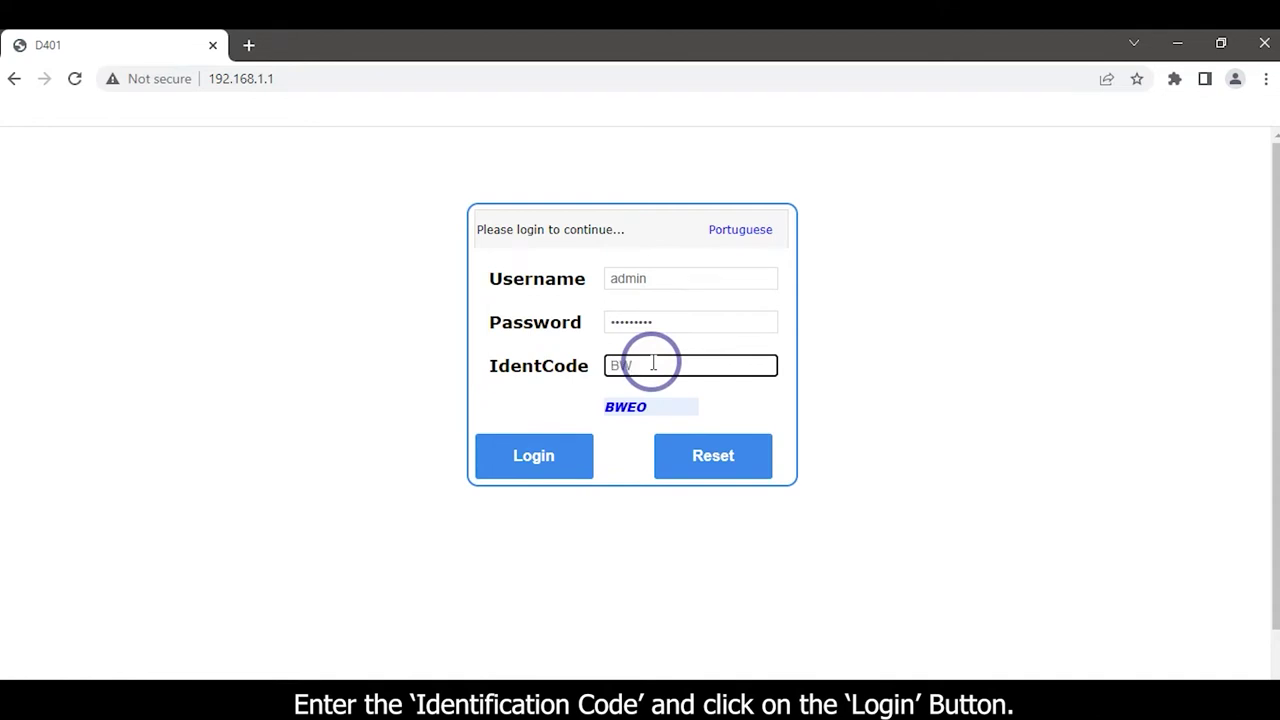
type("BWEO")
left_click(542, 458)
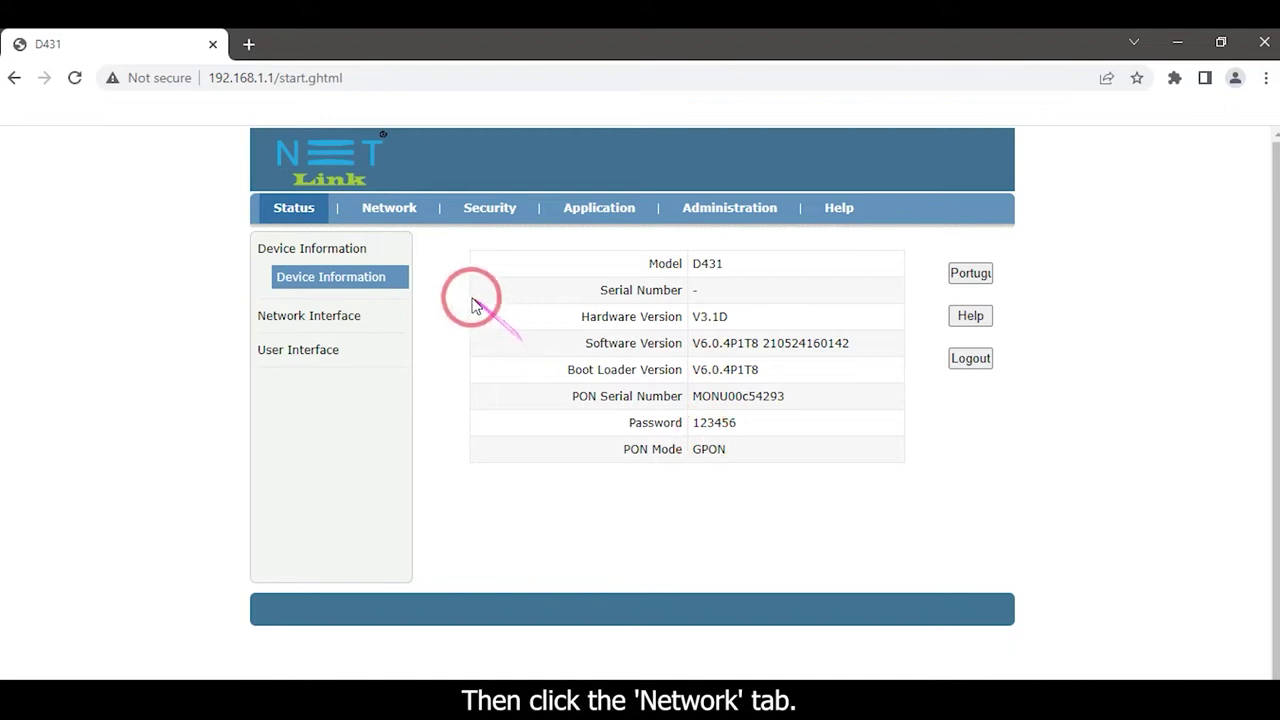
Create a new WAN connection named 'Test Network' with VLAN tagging enabled
left_click(397, 222)
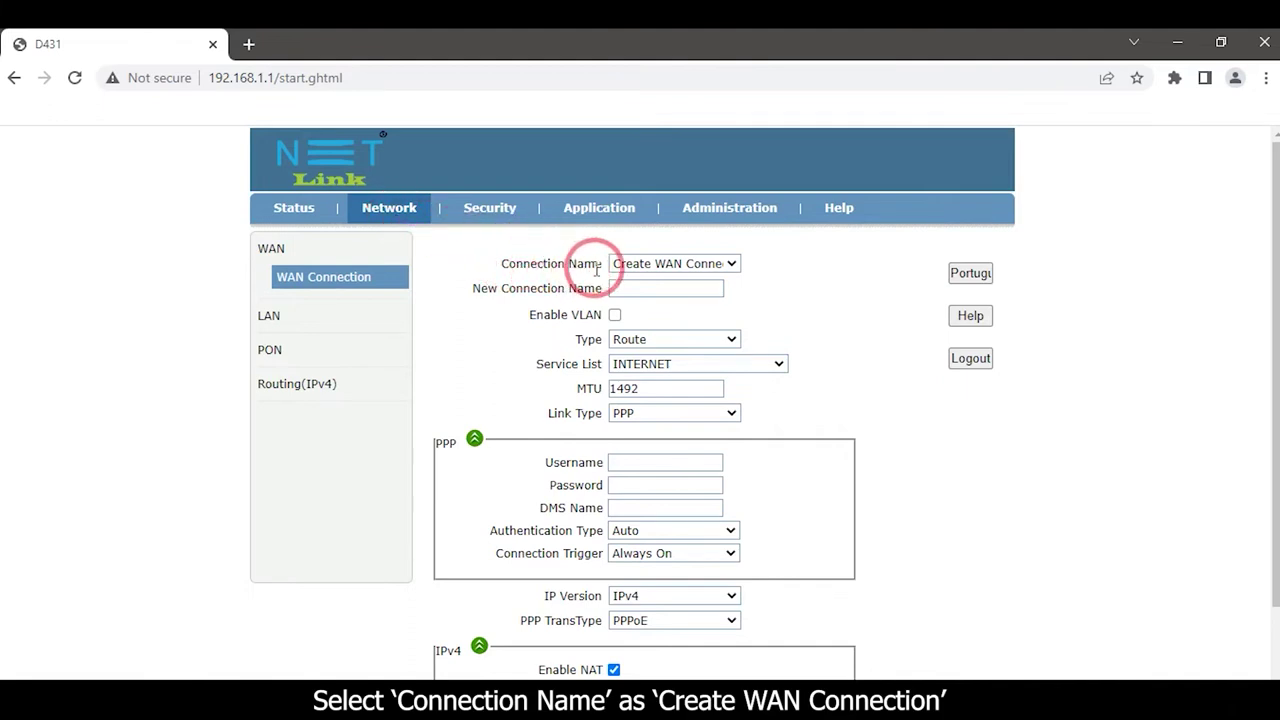
left_click(702, 264)
left_click(704, 267)
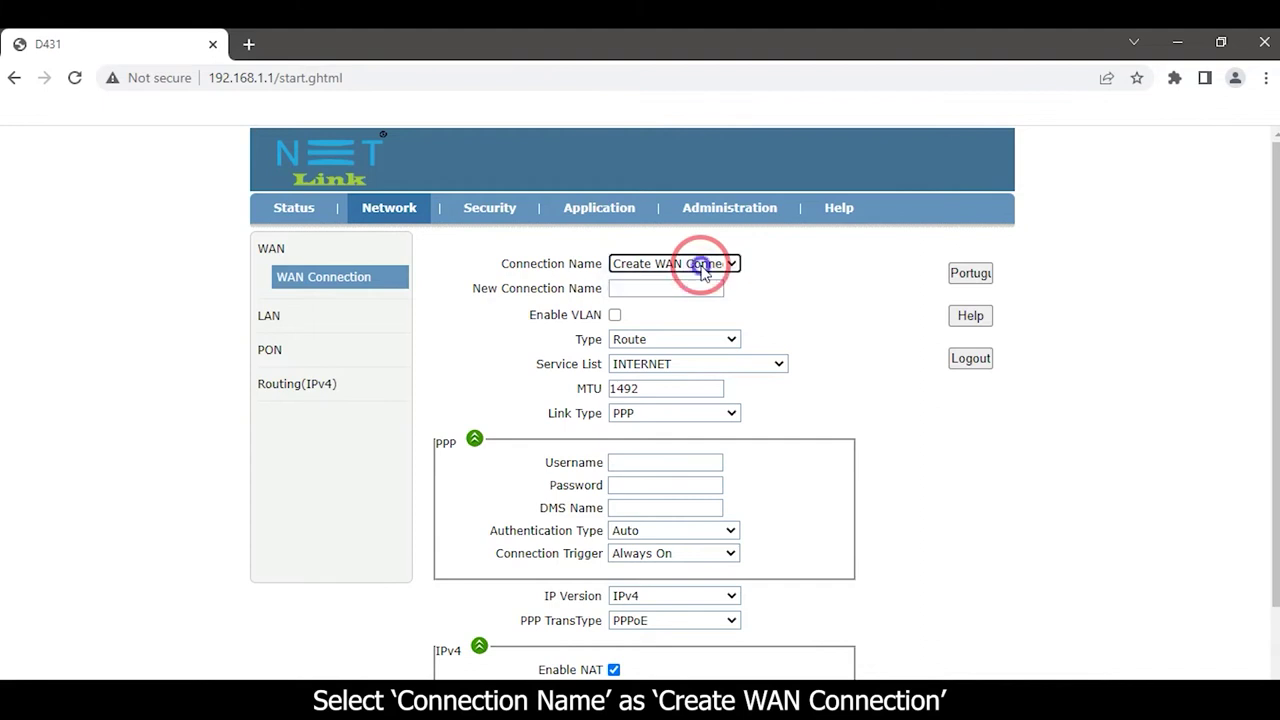
left_click(613, 289)
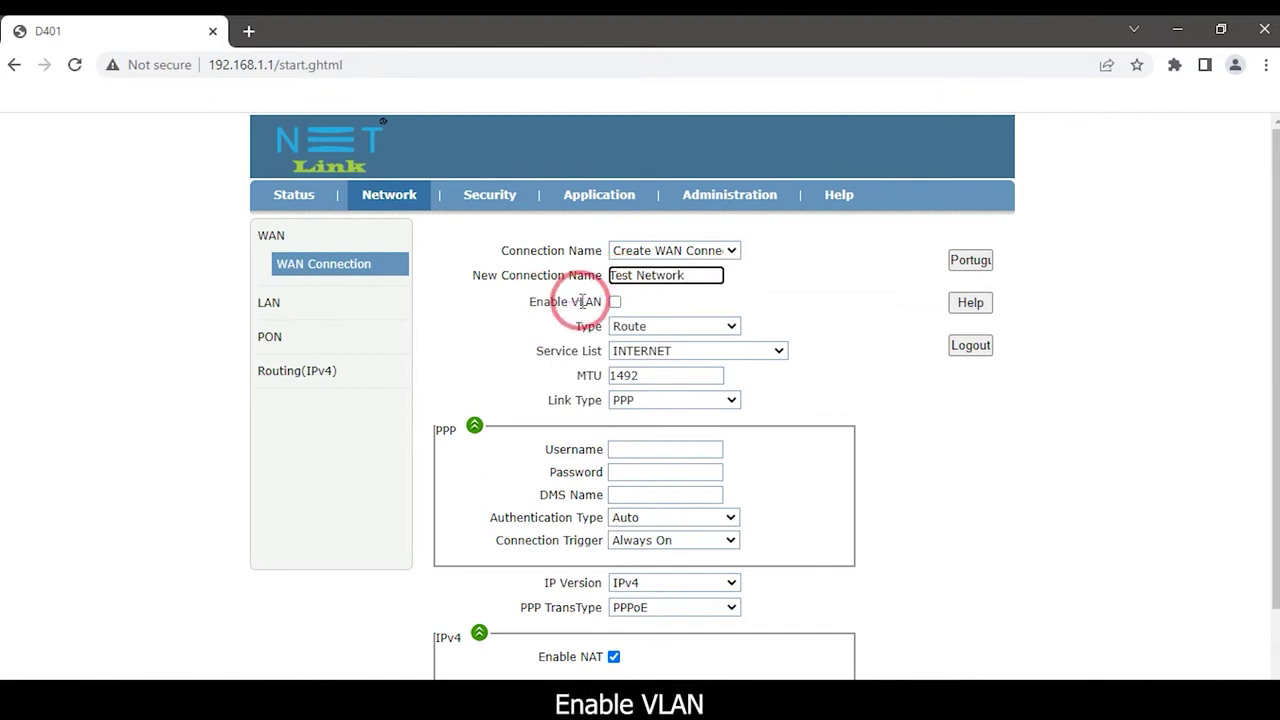
left_click(615, 302)
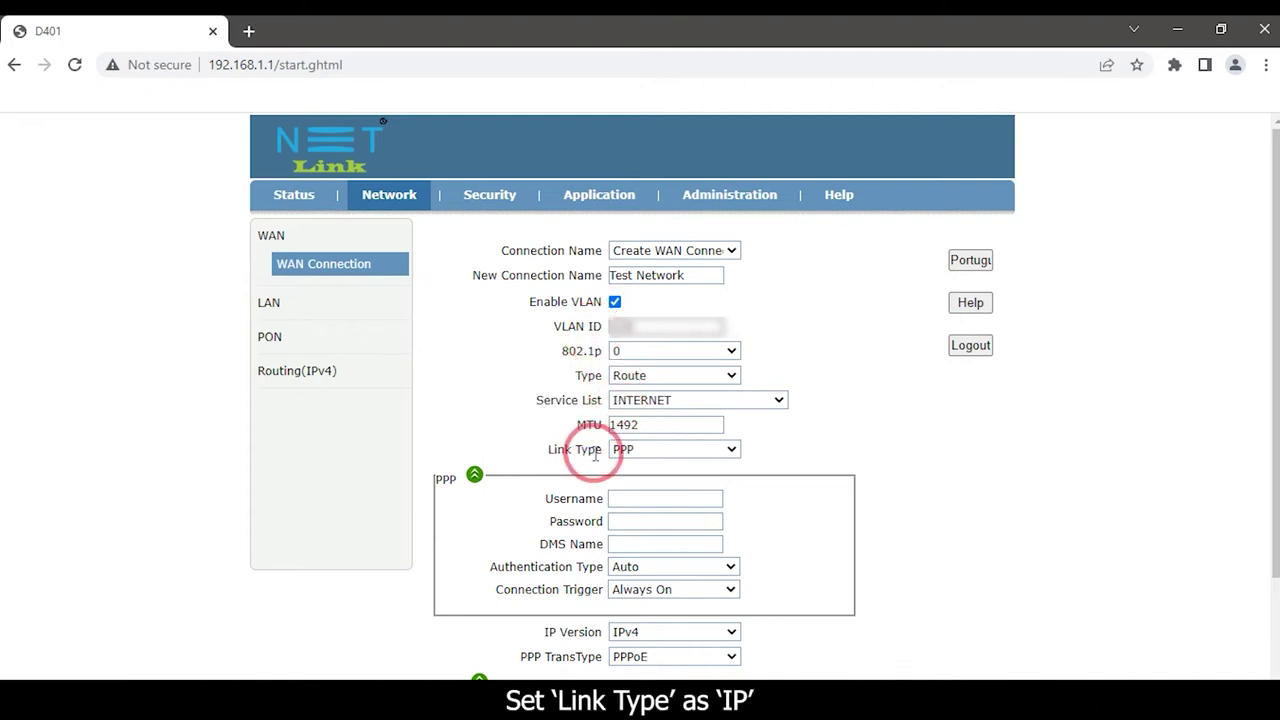
Set Test Network's Link Type to IP, IP Version to IPv4 and IP Type to DHCP
left_click(665, 452)
left_click(650, 481)
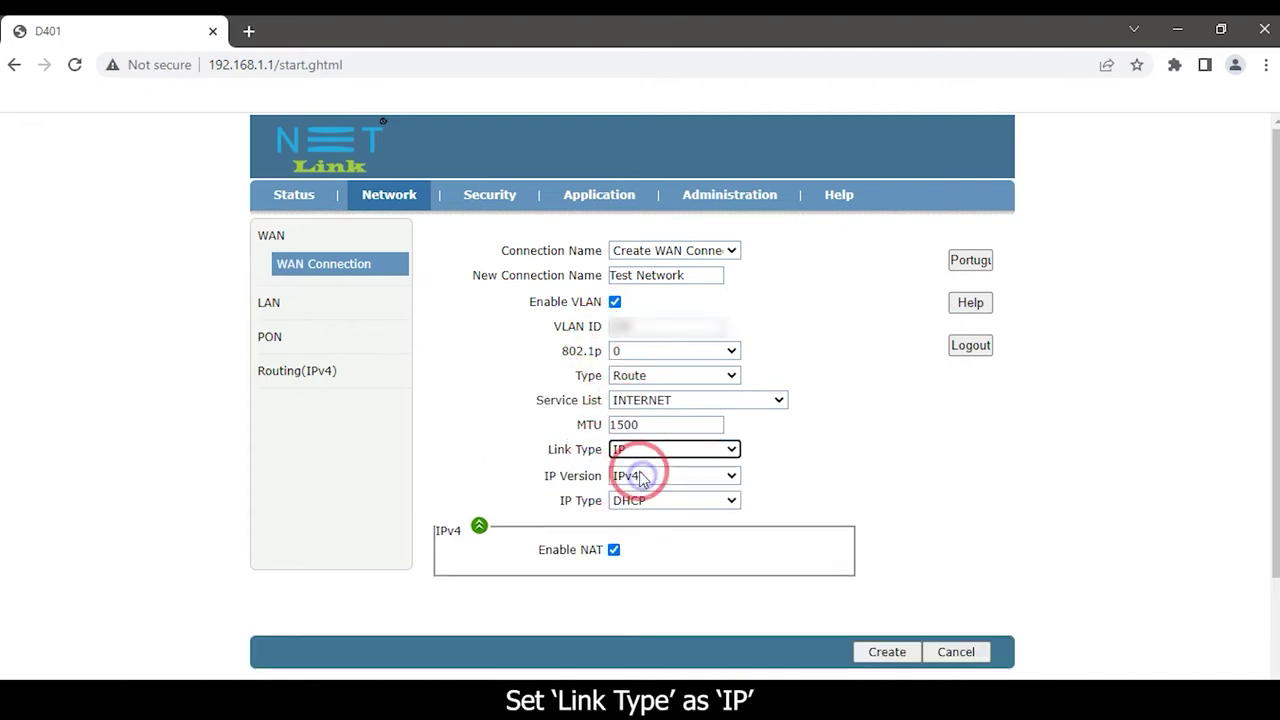
scroll(590, 412, "down", 1)
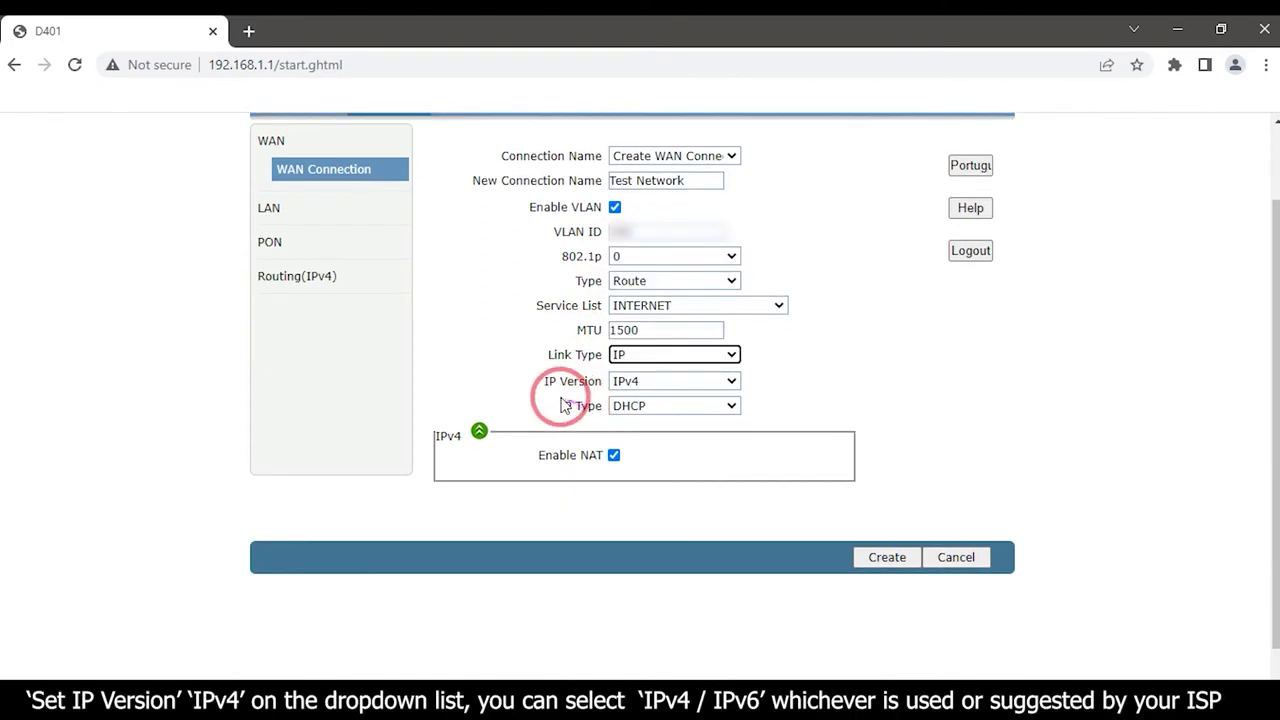
left_click(655, 382)
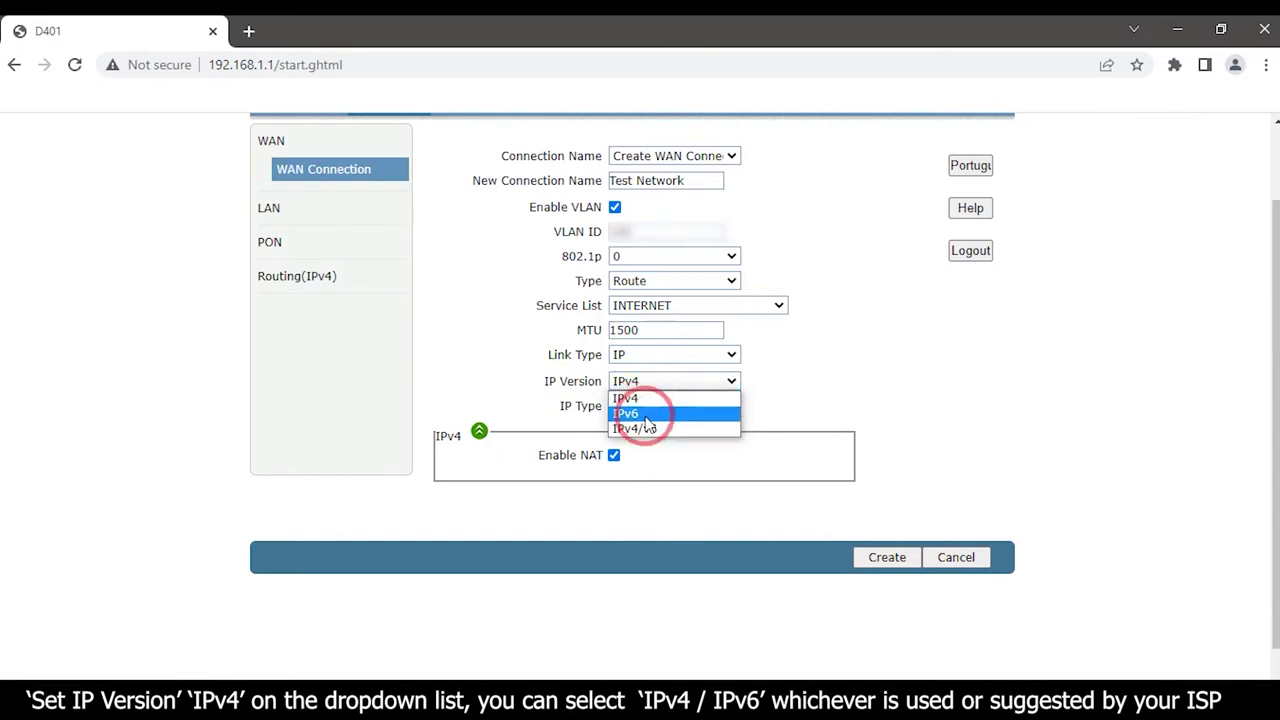
left_click(644, 398)
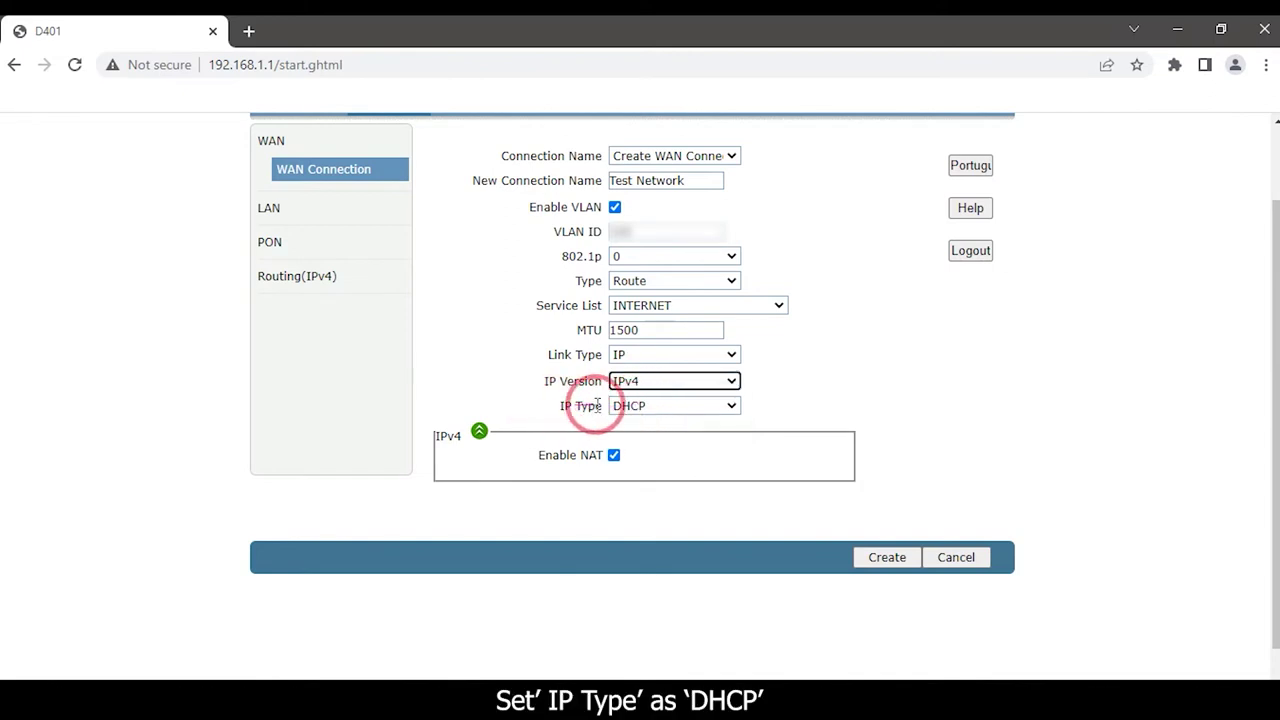
left_click(640, 408)
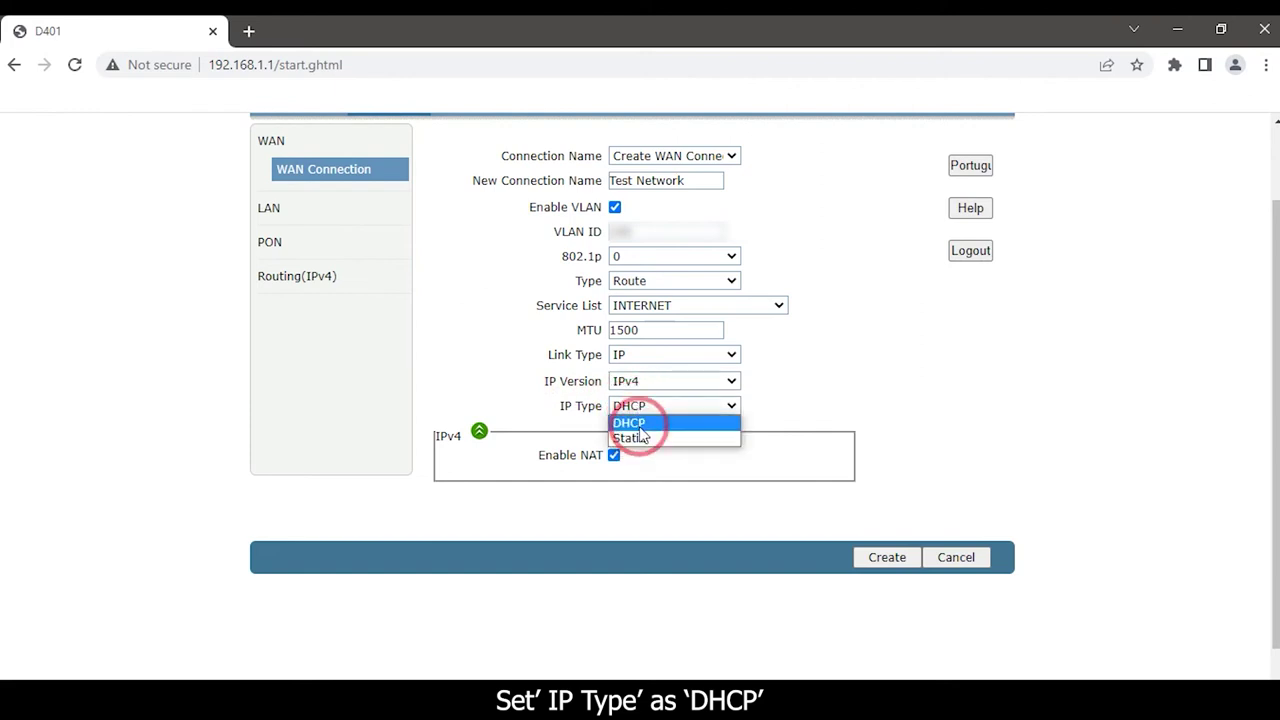
left_click(630, 423)
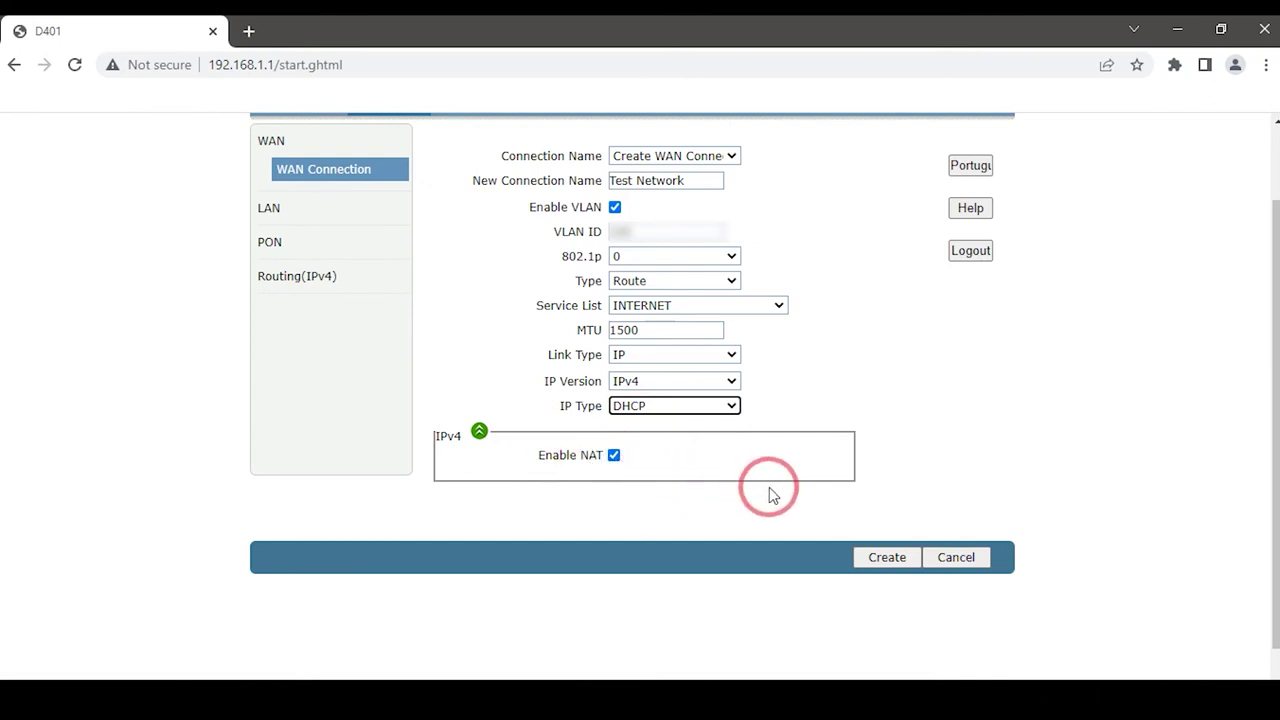
Save the Test Network connection and confirm its WAN status reads Connected at 192.168.1.201
left_click(878, 557)
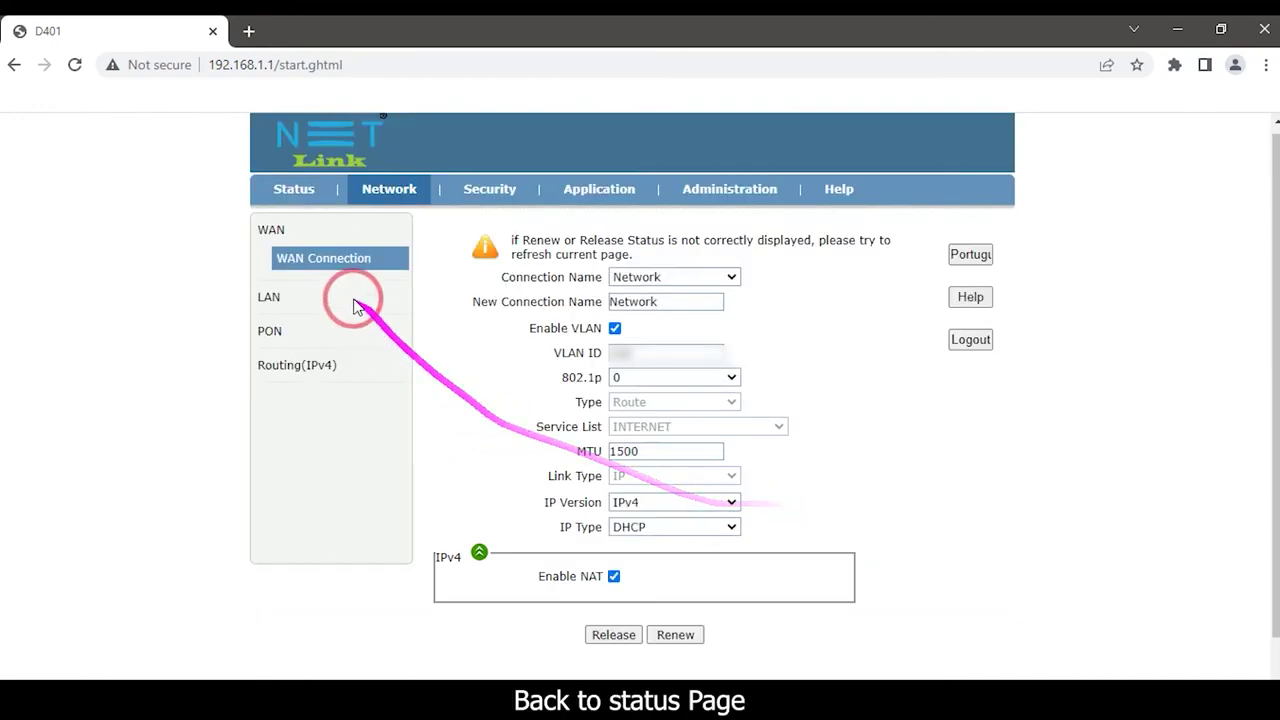
left_click(300, 192)
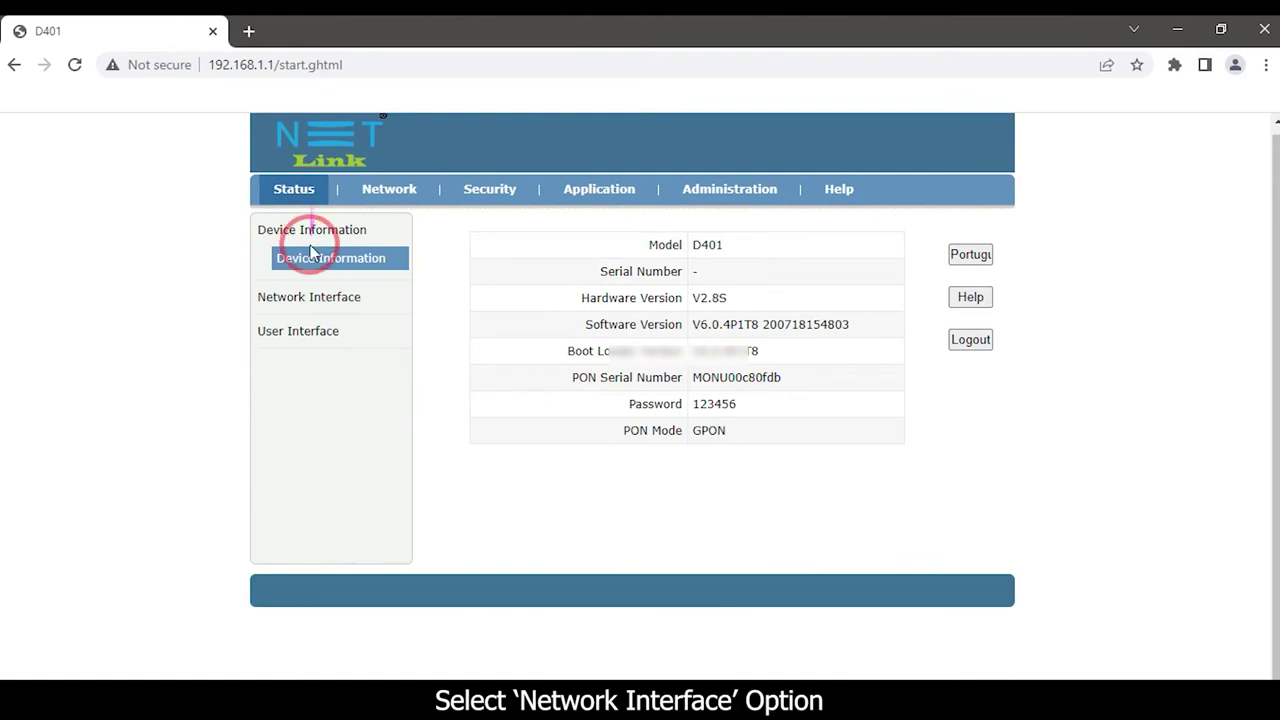
left_click(305, 296)
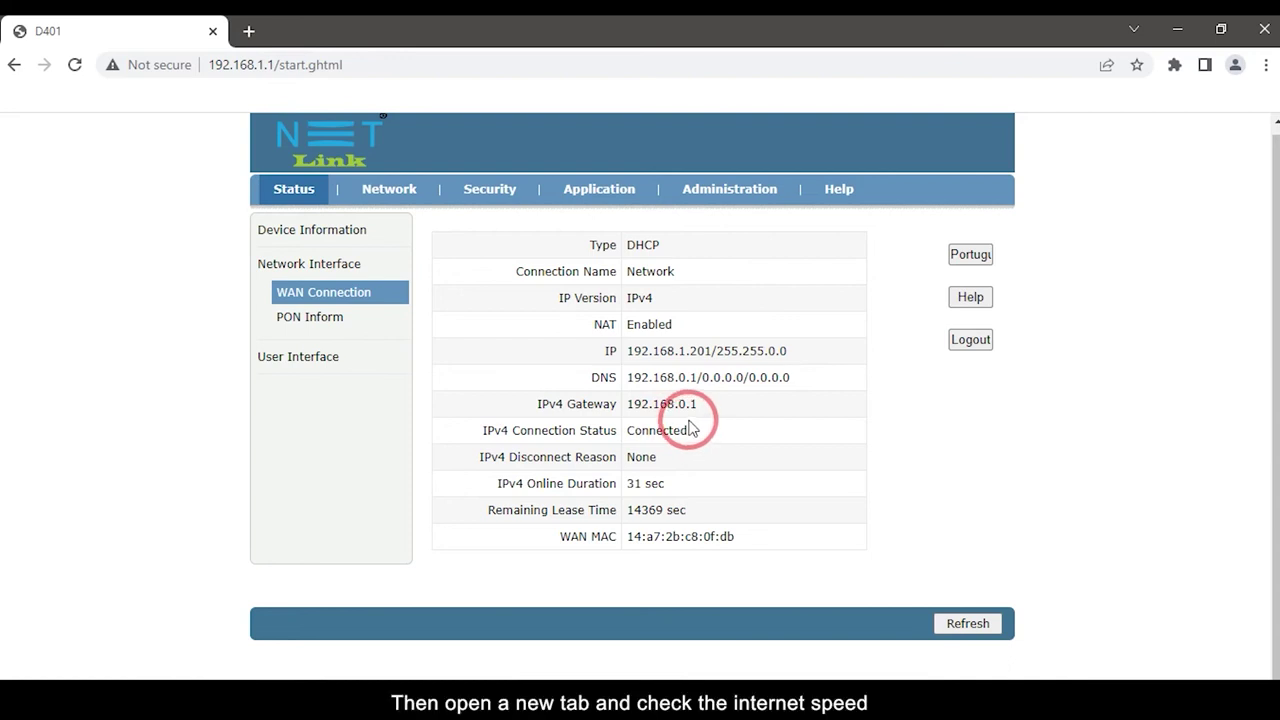
left_click(252, 32)
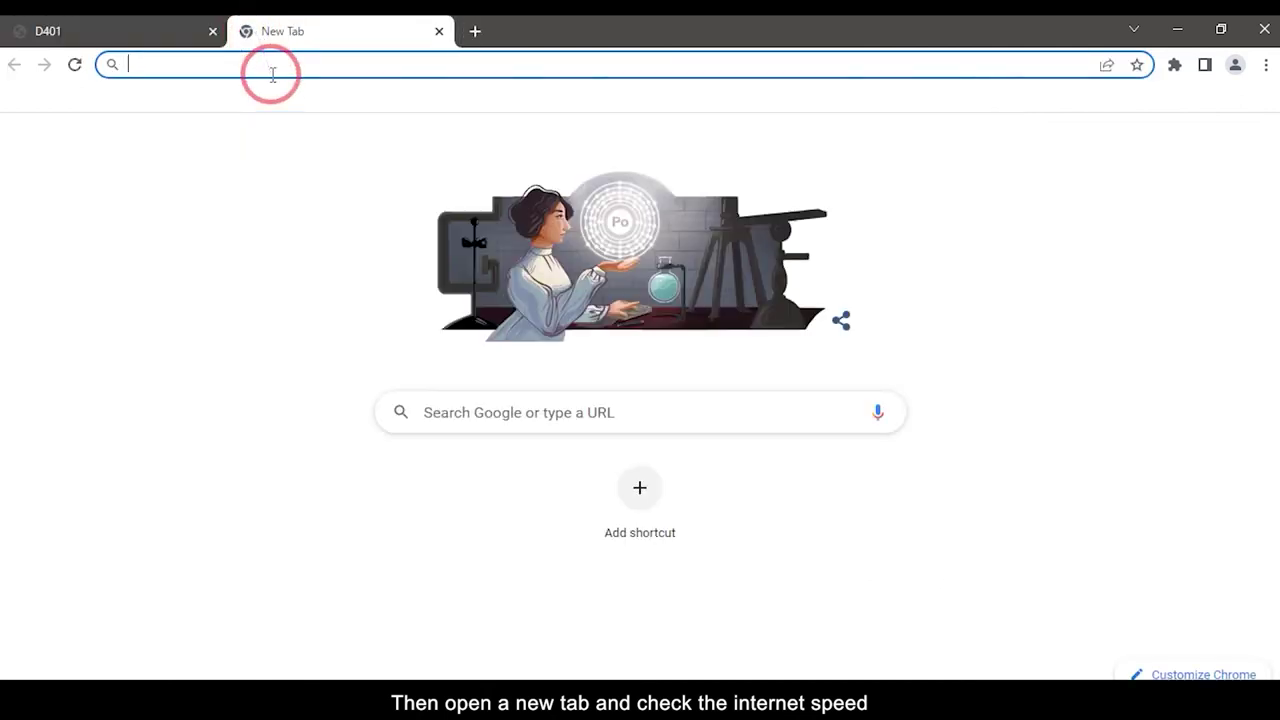
Run a speedtest.net test: 22 ms ping, 27.12 Mbps download, 68.76 Mbps upload
type("speedtes")
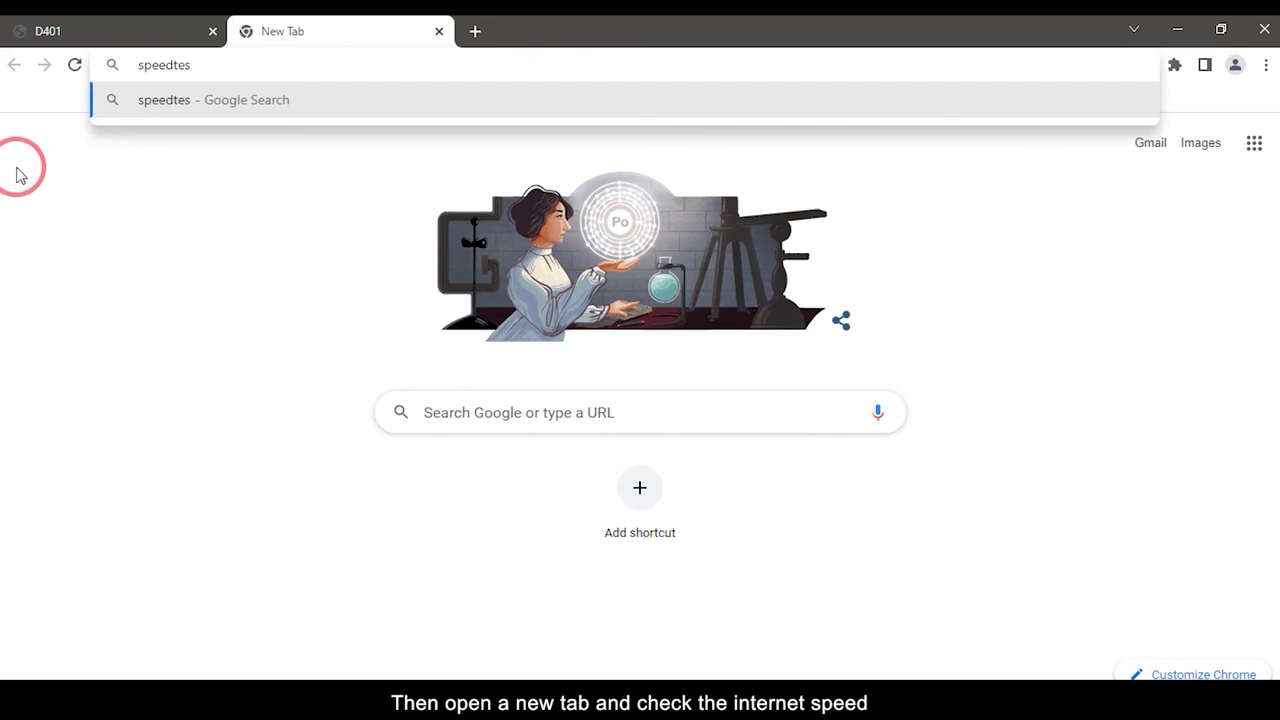
key("BackSpace")
key("BackSpace")
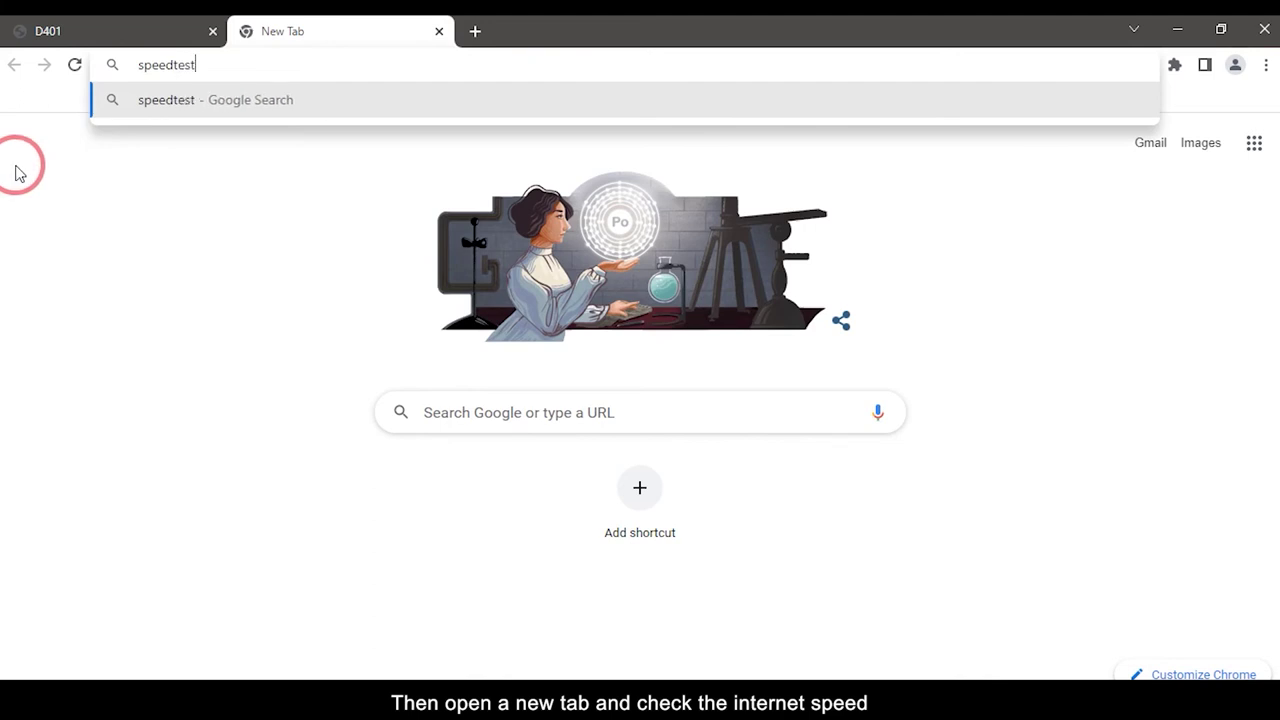
type("st.net")
key("Return")
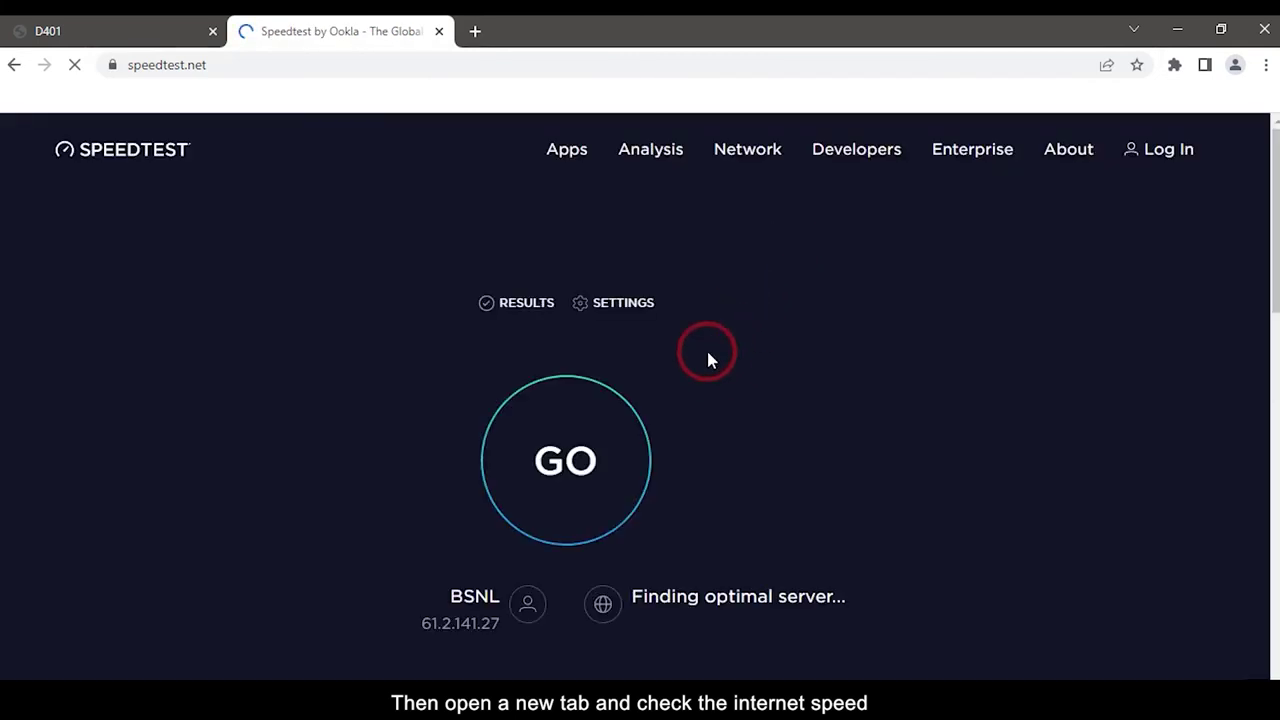
left_click(597, 424)
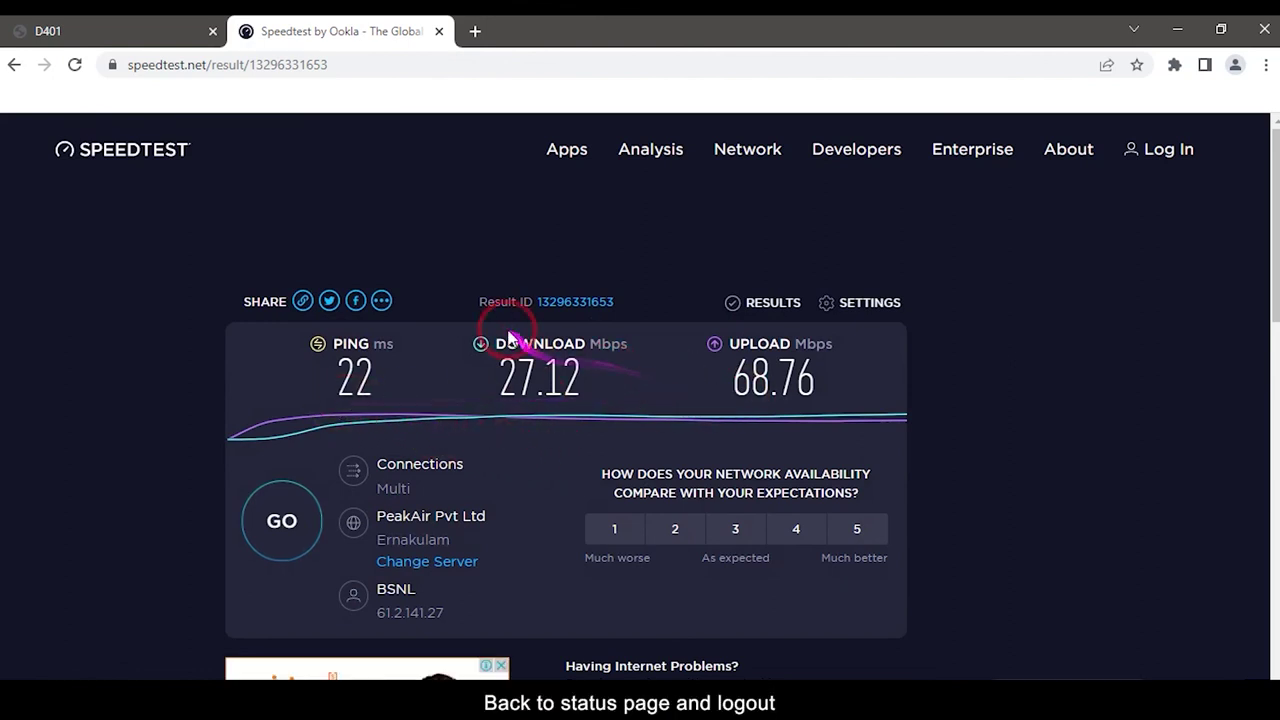
Return to the router tab showing the WAN Connection status as IPv4 Connected
left_click(90, 30)
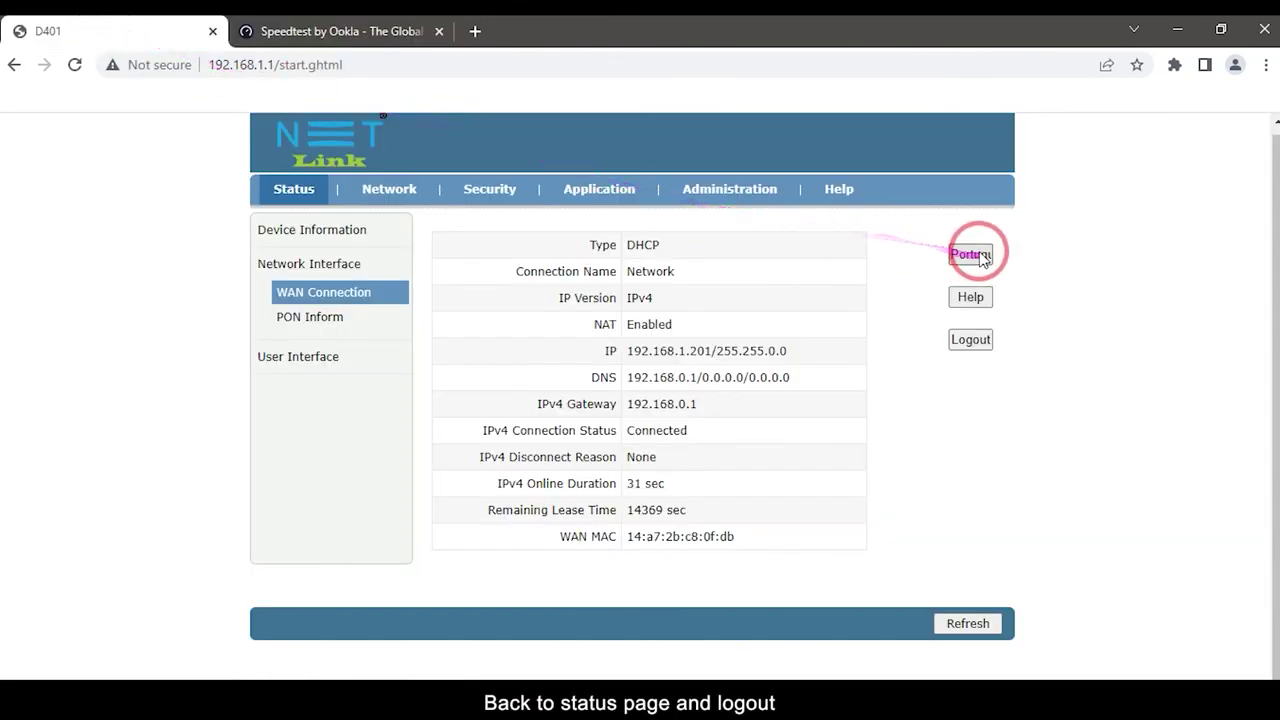